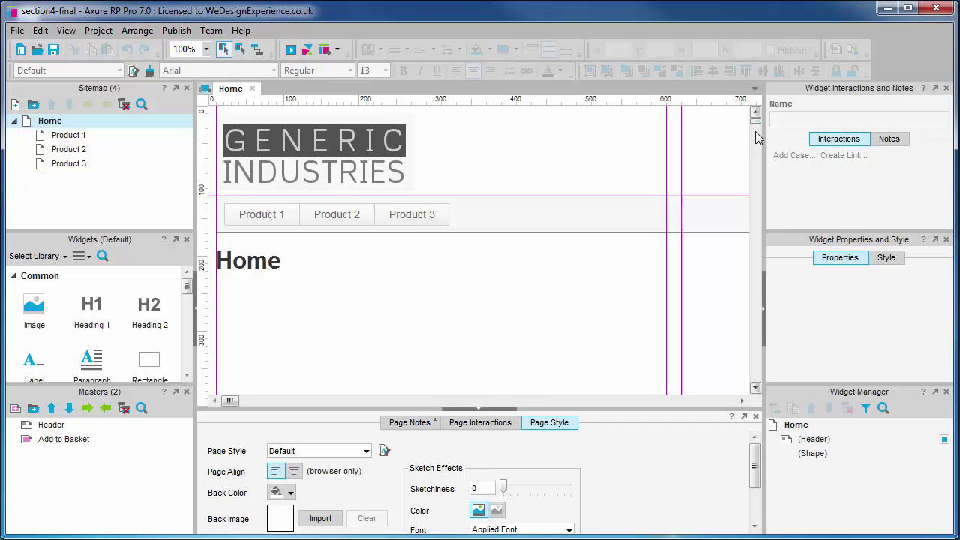
# Place a rectangle below the Home heading and size it to 550 × 160 at x 34, y 266.
pyautogui.scroll(-3, 758, 137)
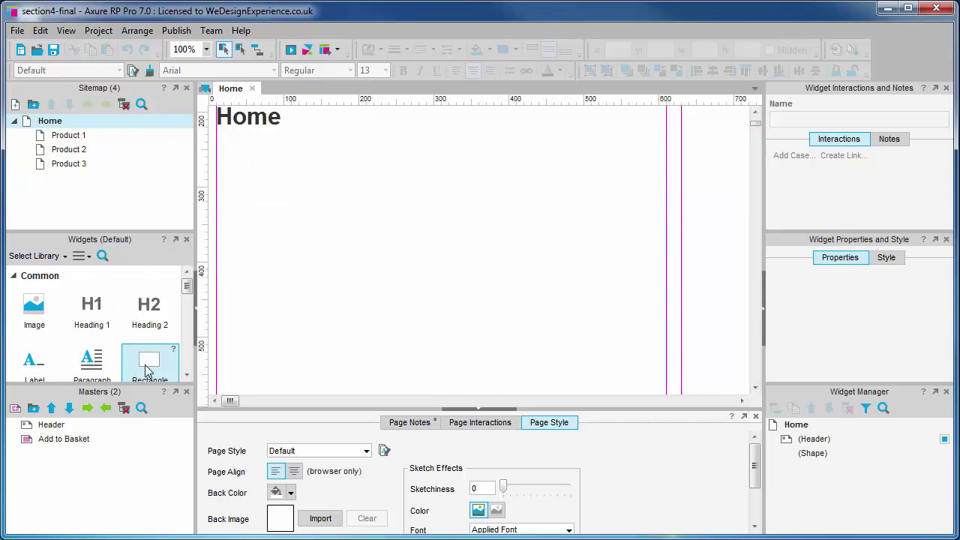
pyautogui.moveTo(147, 369); pyautogui.dragTo(238, 169)
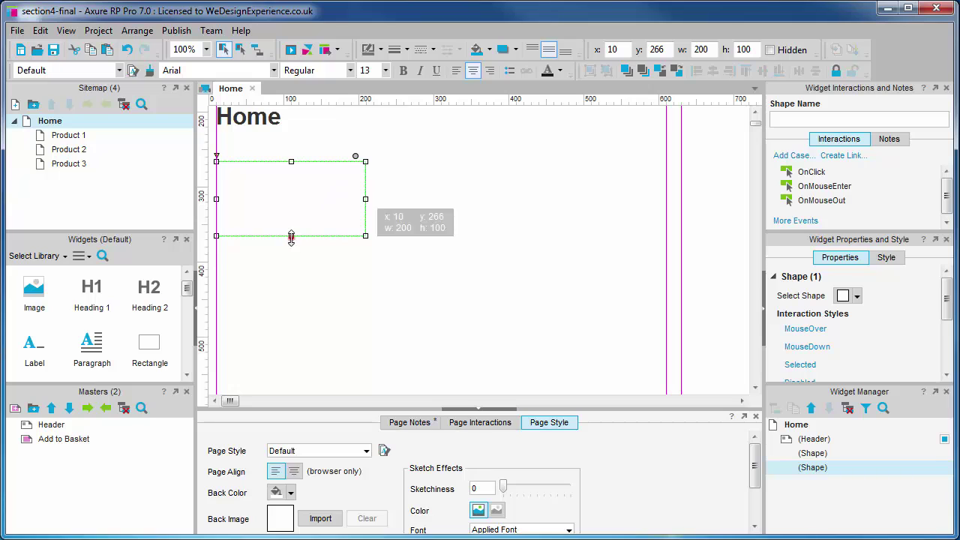
pyautogui.moveTo(290, 237); pyautogui.dragTo(285, 280)
pyautogui.moveTo(366, 221); pyautogui.dragTo(627, 222)
pyautogui.moveTo(266, 224); pyautogui.dragTo(285, 228)
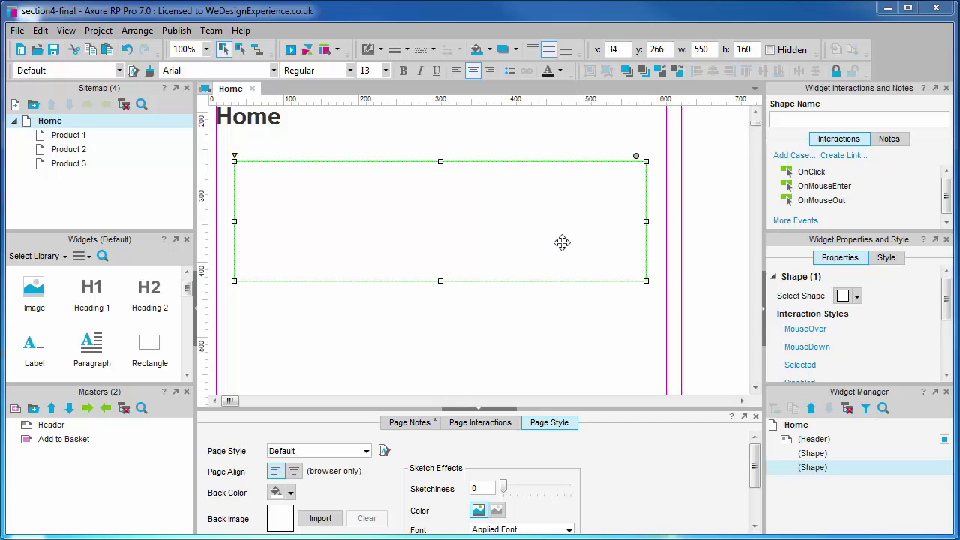
pyautogui.moveTo(946, 300); pyautogui.dragTo(944, 358)
pyautogui.scroll(5, 944, 353)
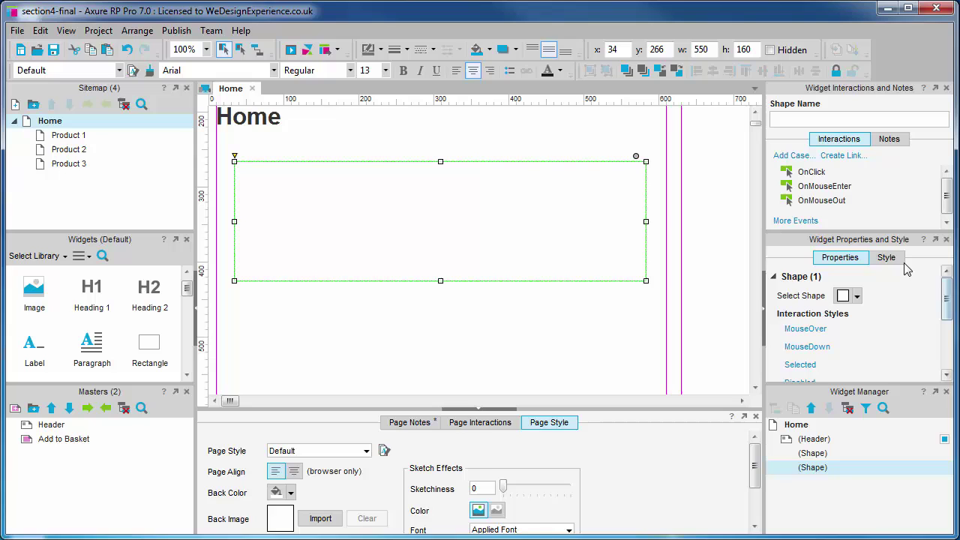
# Give the rectangle a white-to-light-grey linear gradient fill, entering ffffff for the end colour stop.
pyautogui.click(886, 257)
pyautogui.moveTo(950, 289); pyautogui.dragTo(944, 341)
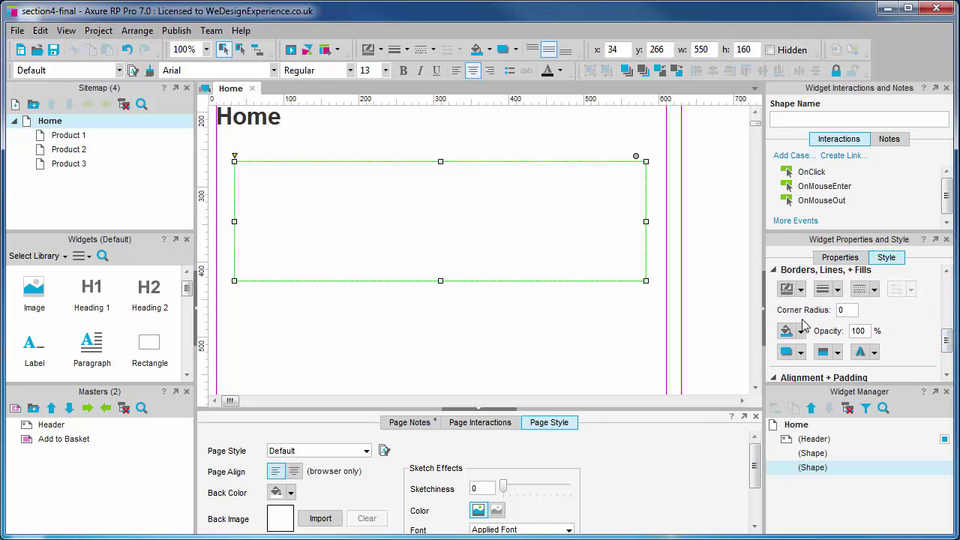
pyautogui.click(801, 331)
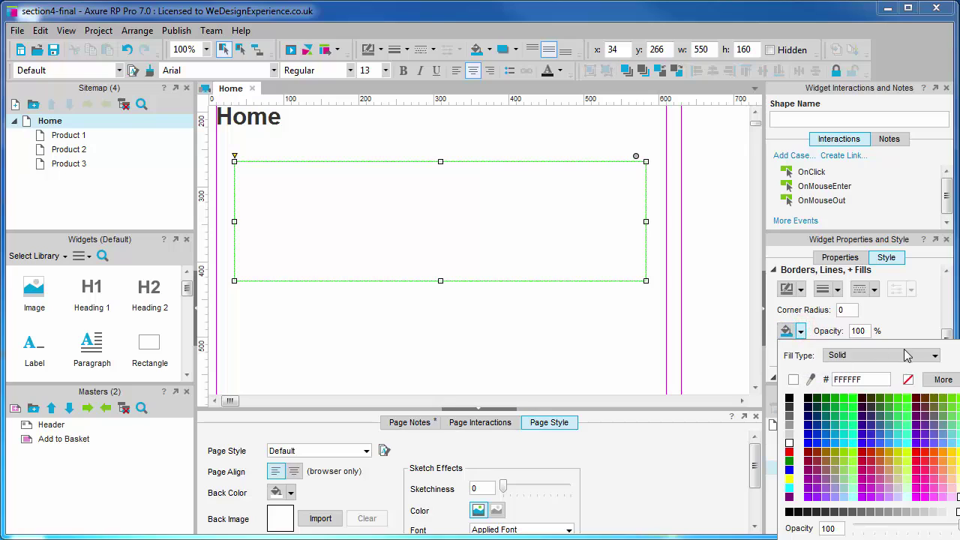
pyautogui.click(935, 355)
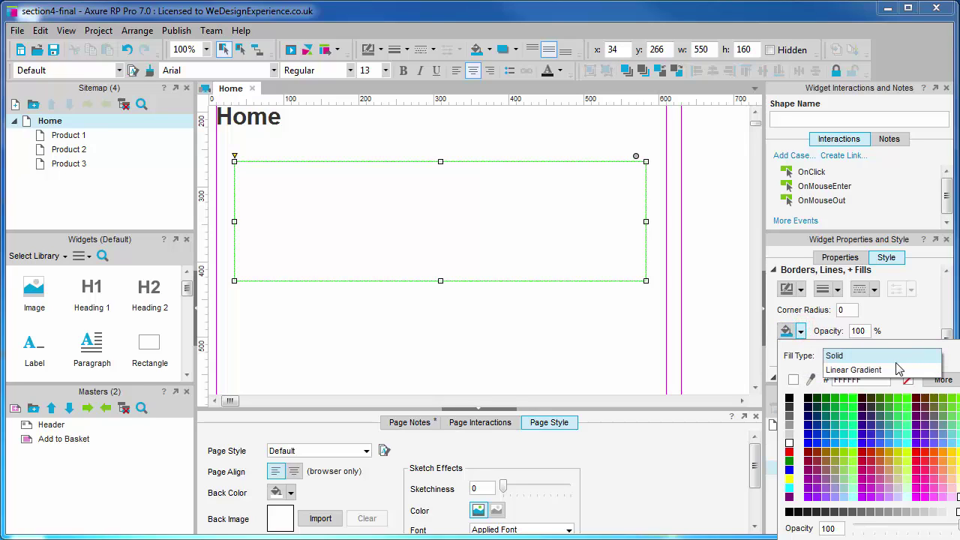
pyautogui.click(894, 368)
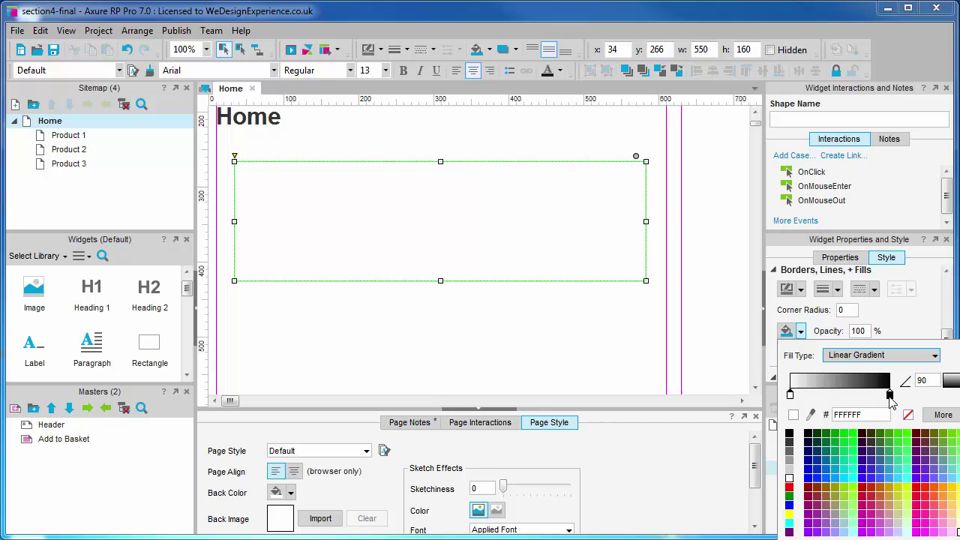
pyautogui.click(889, 394)
pyautogui.doubleClick(872, 415)
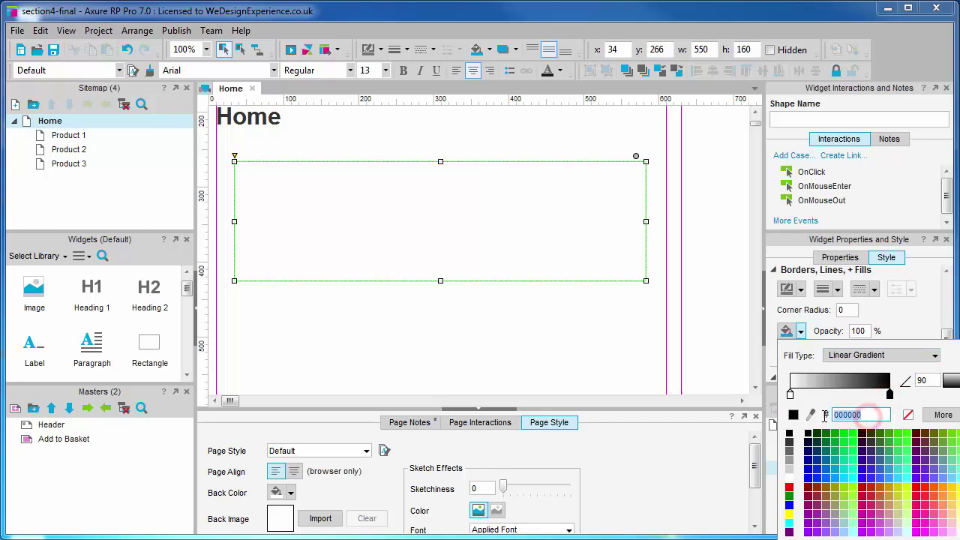
pyautogui.write('ffffff')
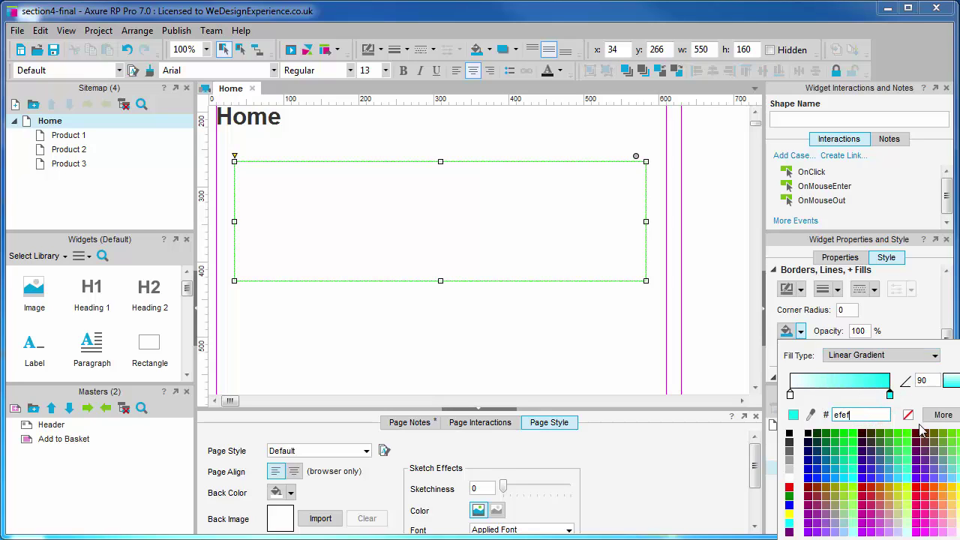
pyautogui.press('Return')
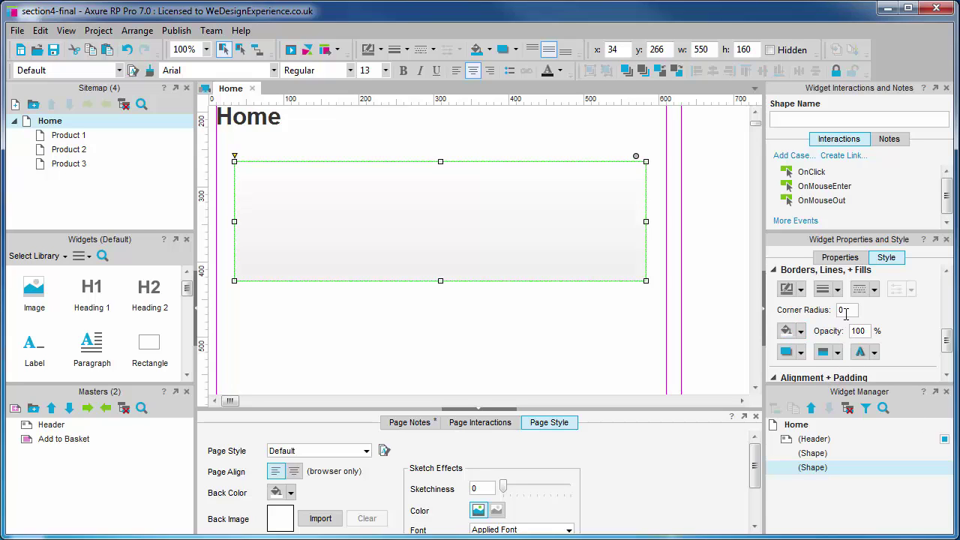
# Set the rectangle's border line weight to None.
pyautogui.click(838, 292)
pyautogui.click(843, 307)
pyautogui.click(357, 307)
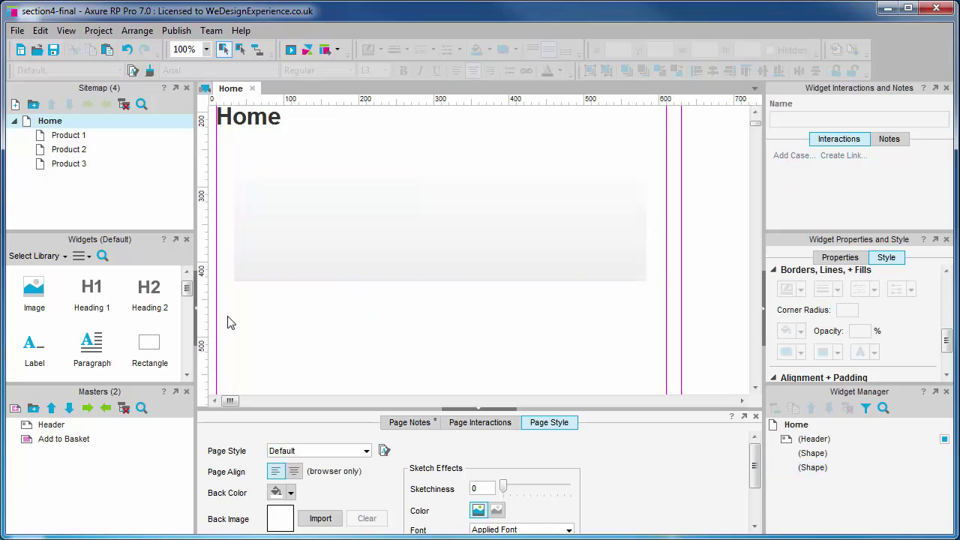
# Add a Heading 2 at the rectangle's top-left corner reading 'Product 1'.
pyautogui.moveTo(148, 291); pyautogui.dragTo(244, 179)
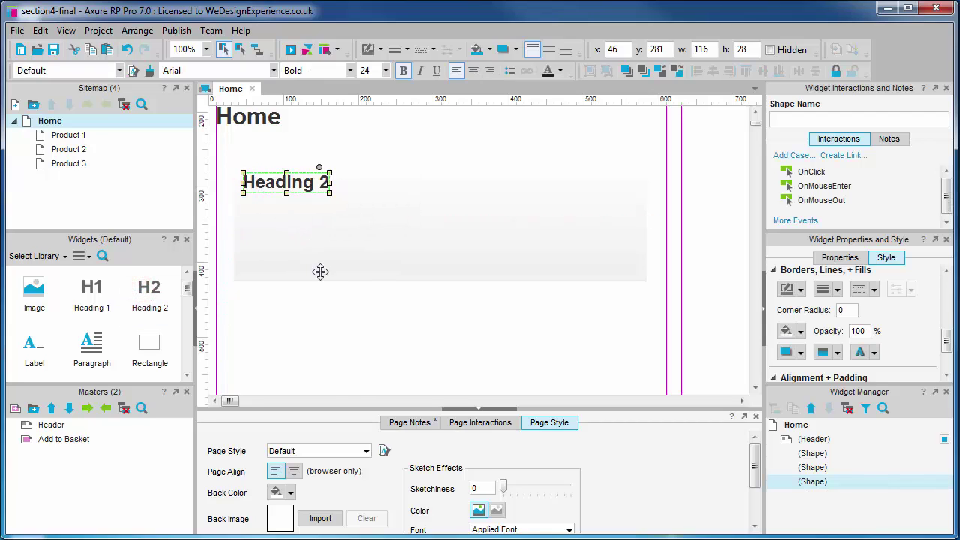
pyautogui.click(305, 311)
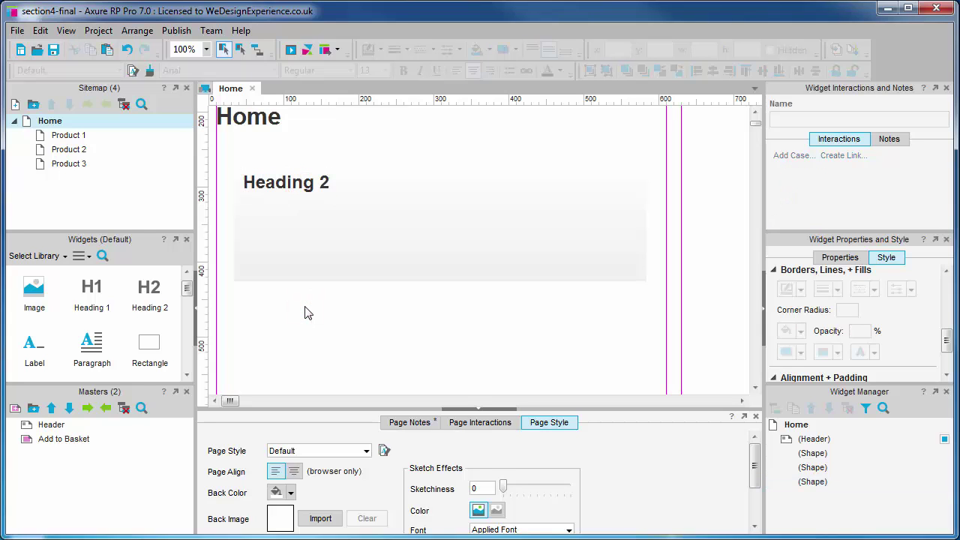
pyautogui.click(310, 183)
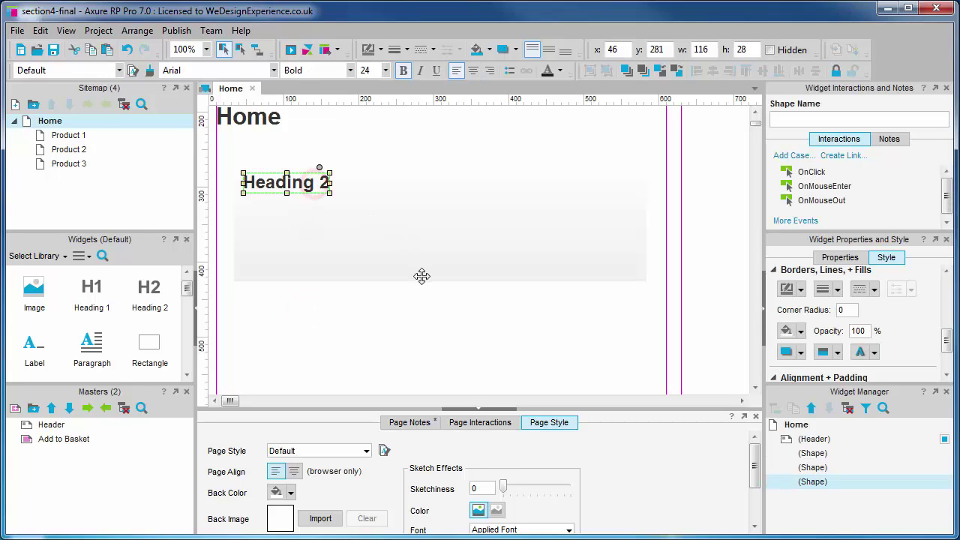
pyautogui.write('Product 1')
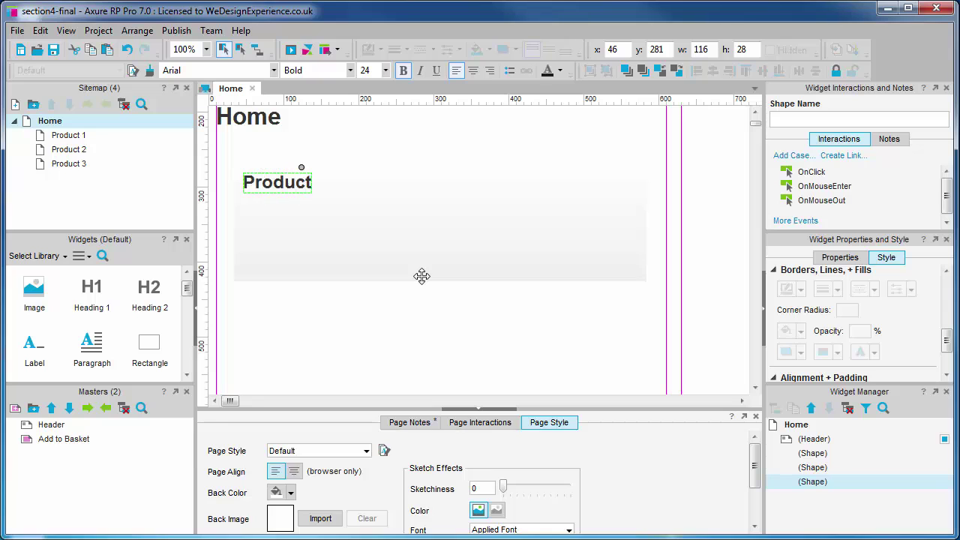
pyautogui.click(321, 326)
pyautogui.click(326, 257)
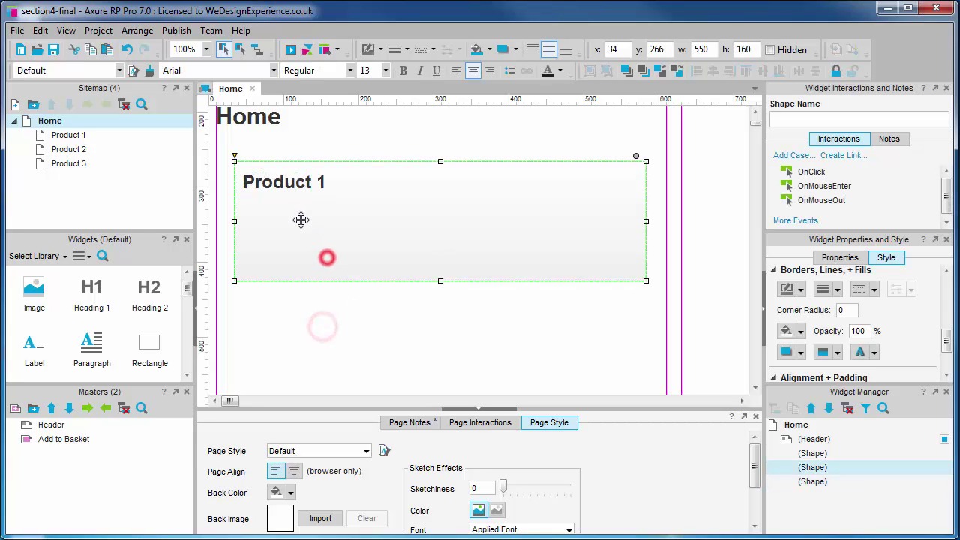
pyautogui.click(285, 184)
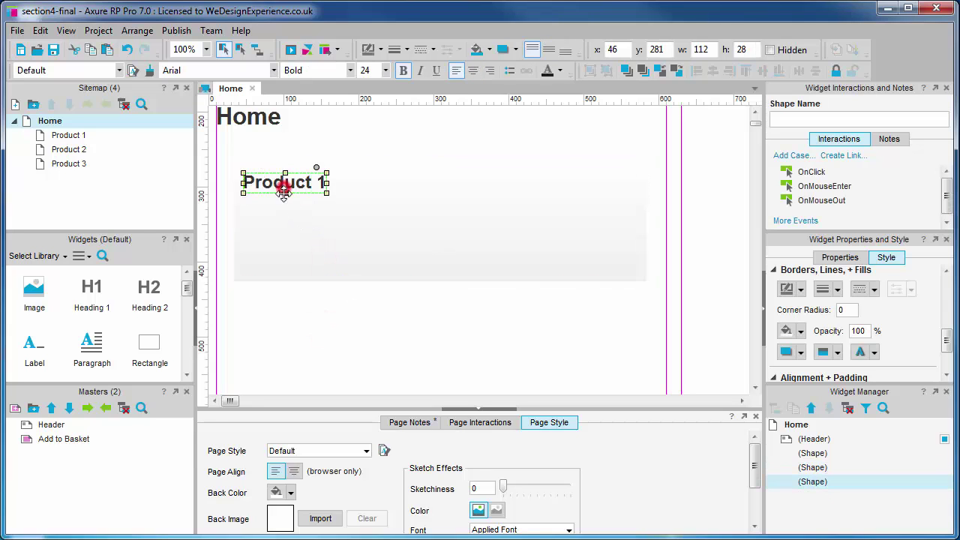
pyautogui.click(310, 322)
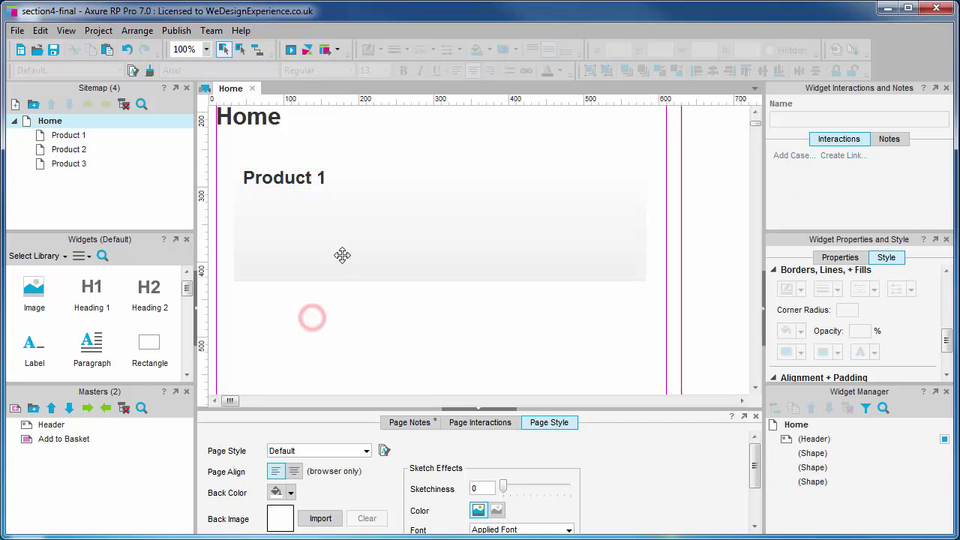
# Place an image below Product 1, load the book picture from the Desktop, and enlarge it to 89 × 89.
pyautogui.moveTo(34, 292); pyautogui.dragTo(250, 212)
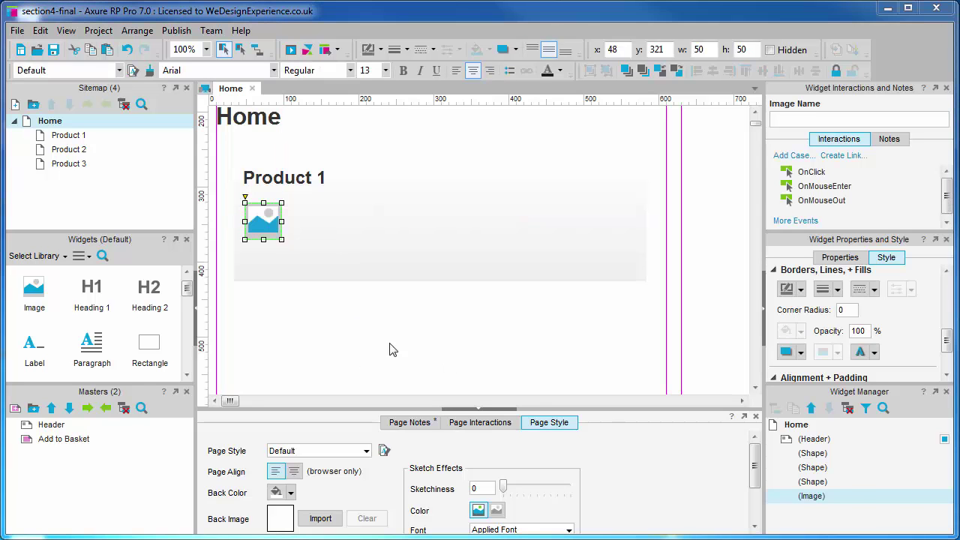
pyautogui.doubleClick(262, 215)
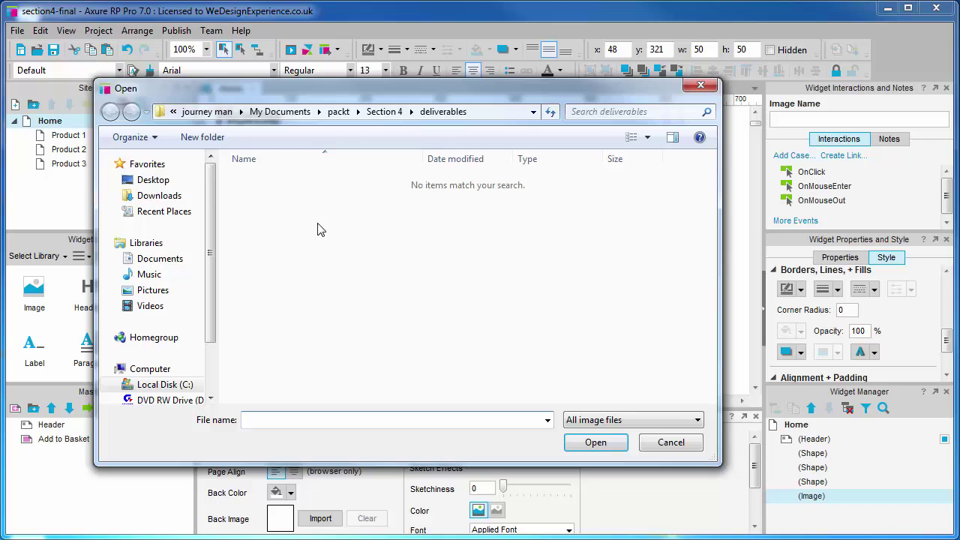
pyautogui.click(148, 180)
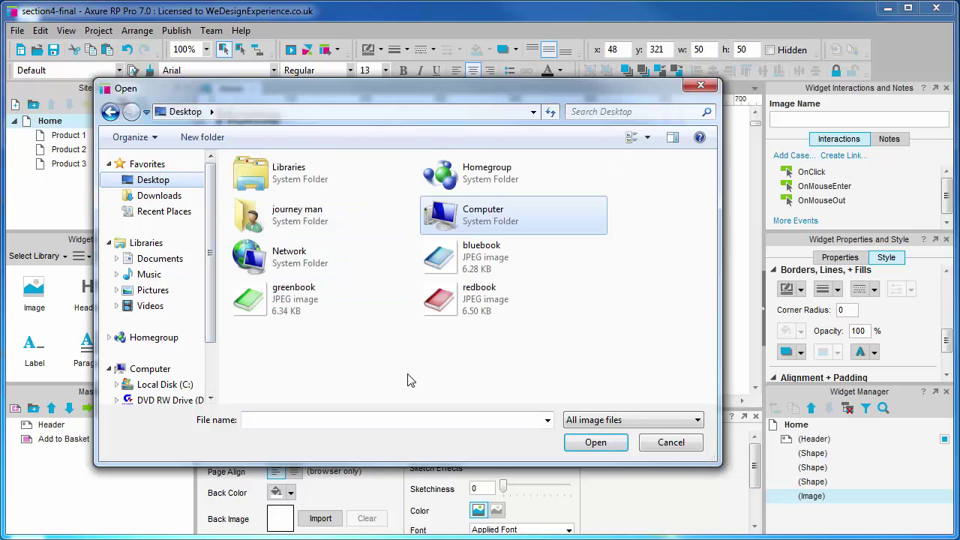
pyautogui.doubleClick(461, 261)
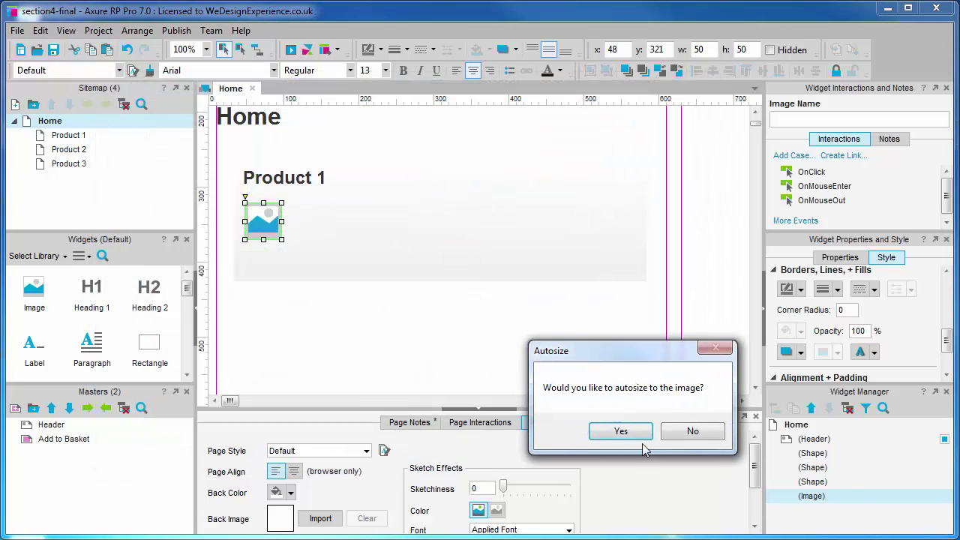
pyautogui.click(676, 434)
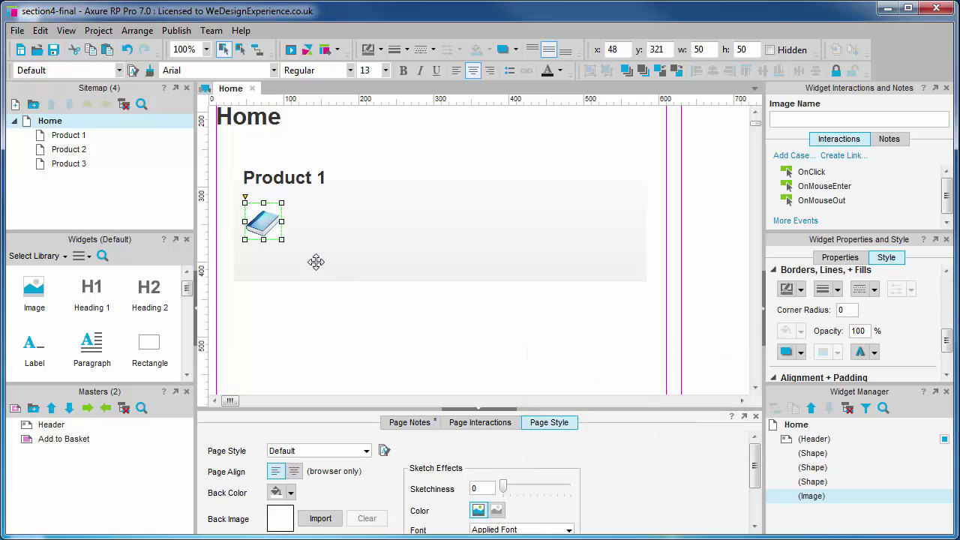
pyautogui.moveTo(282, 240); pyautogui.dragTo(310, 270)
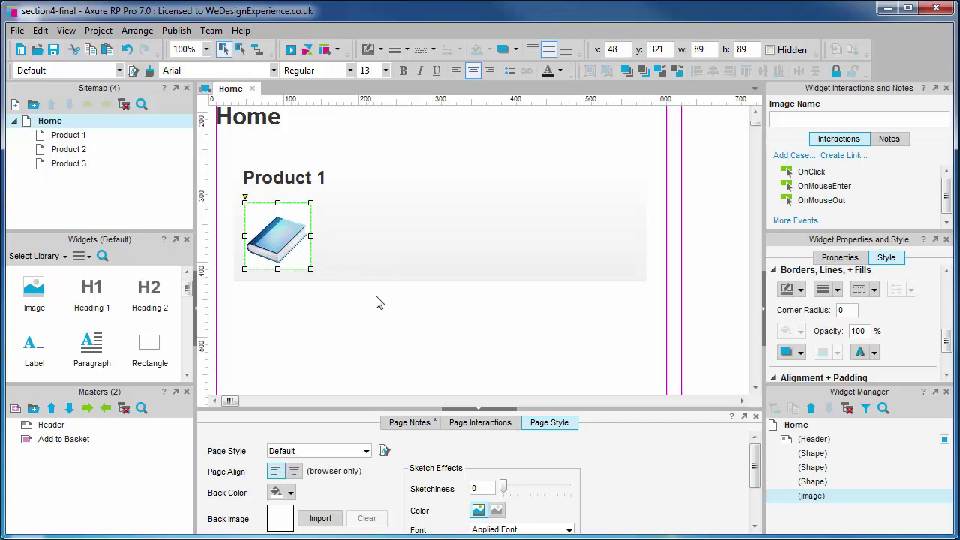
pyautogui.click(387, 316)
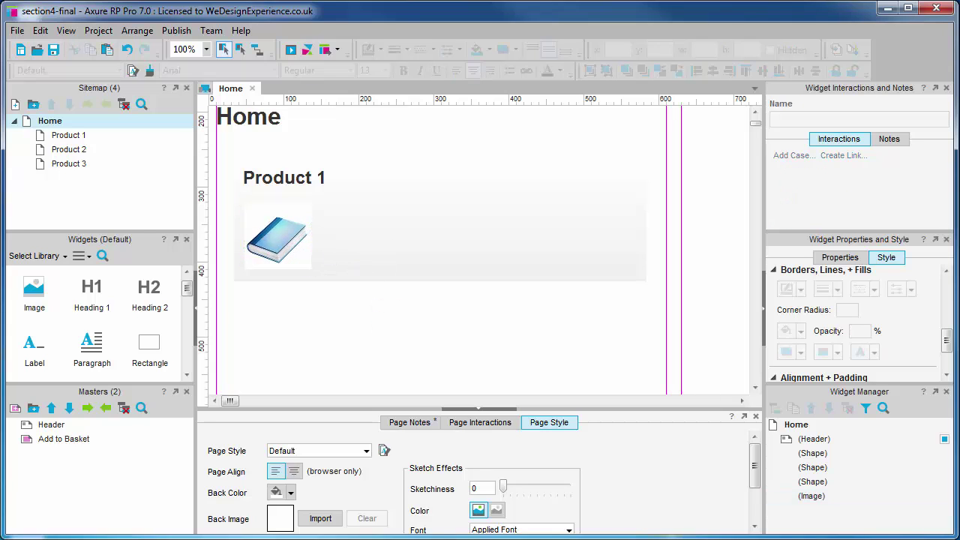
# Add a Lorem ipsum paragraph beside the book image, widen it to 396, and trim it to four lines.
pyautogui.moveTo(105, 345); pyautogui.dragTo(329, 204)
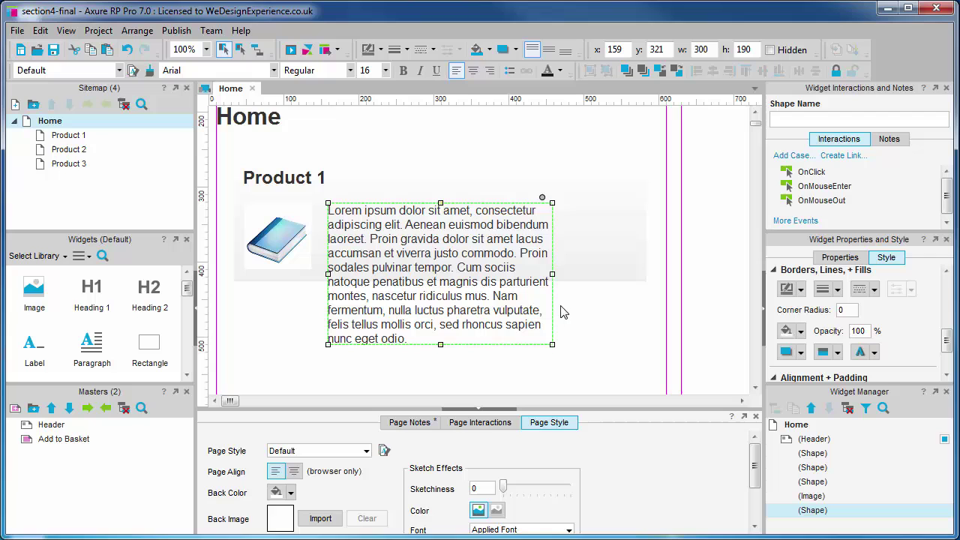
pyautogui.moveTo(552, 272); pyautogui.dragTo(465, 258)
pyautogui.doubleClick(462, 260)
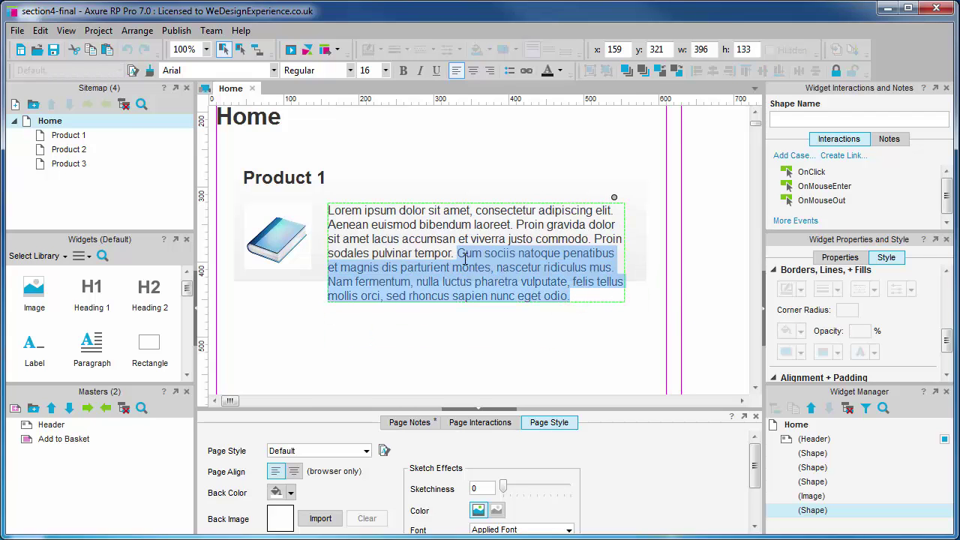
pyautogui.press('Delete')
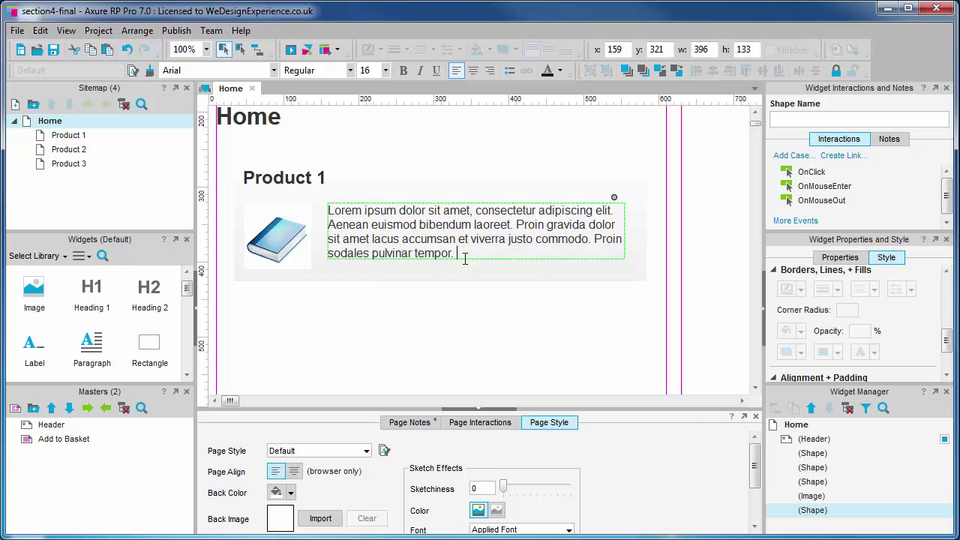
pyautogui.click(488, 309)
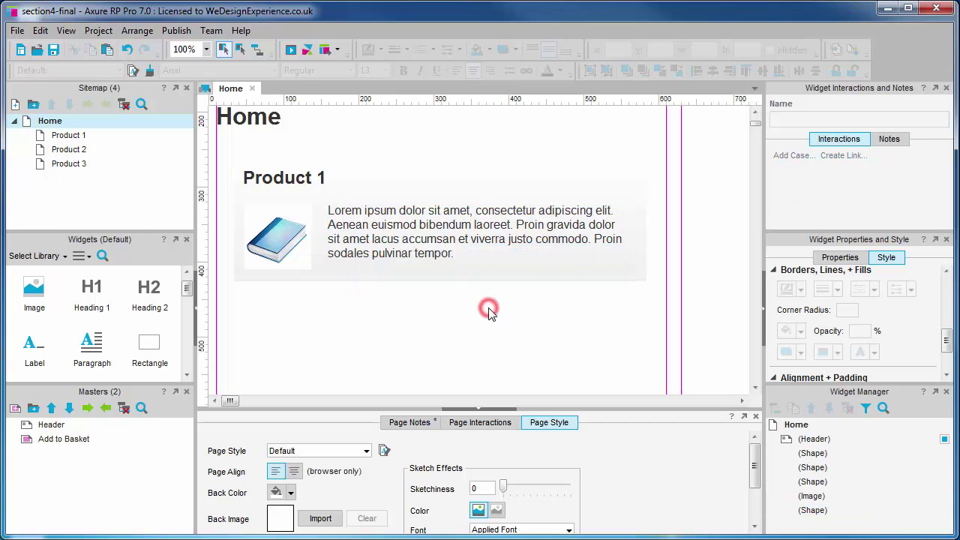
# Add a 'Read More' label below the paragraph's right end.
pyautogui.moveTo(31, 359); pyautogui.dragTo(586, 260)
pyautogui.write('Read')
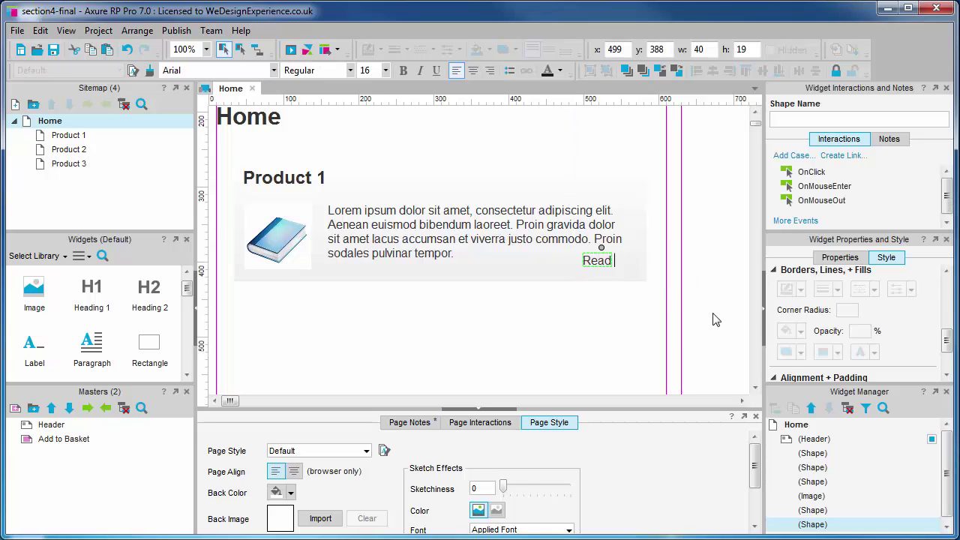
pyautogui.write(' More')
pyautogui.click(591, 299)
pyautogui.click(594, 264)
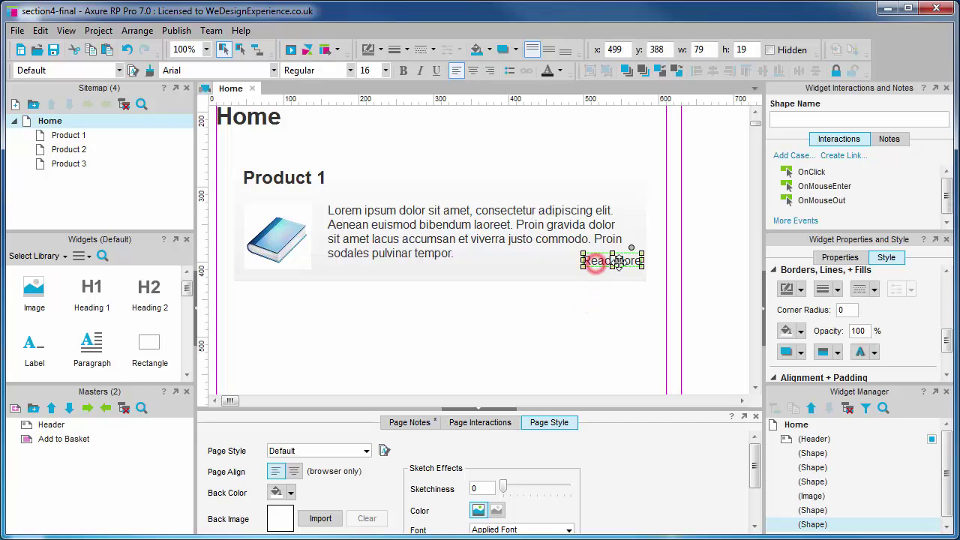
pyautogui.moveTo(622, 262); pyautogui.dragTo(605, 264)
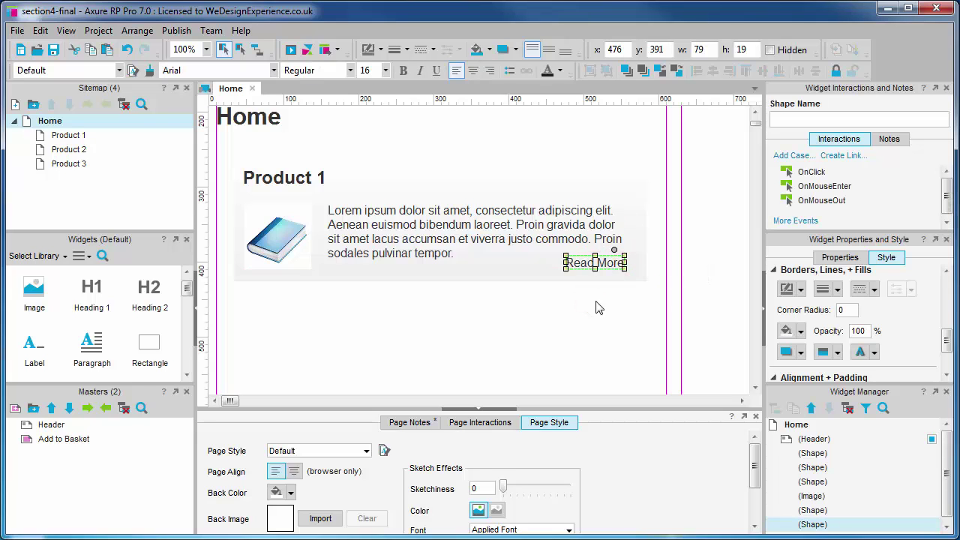
# Link the Read More text to the Product 1 page.
pyautogui.doubleClick(609, 262)
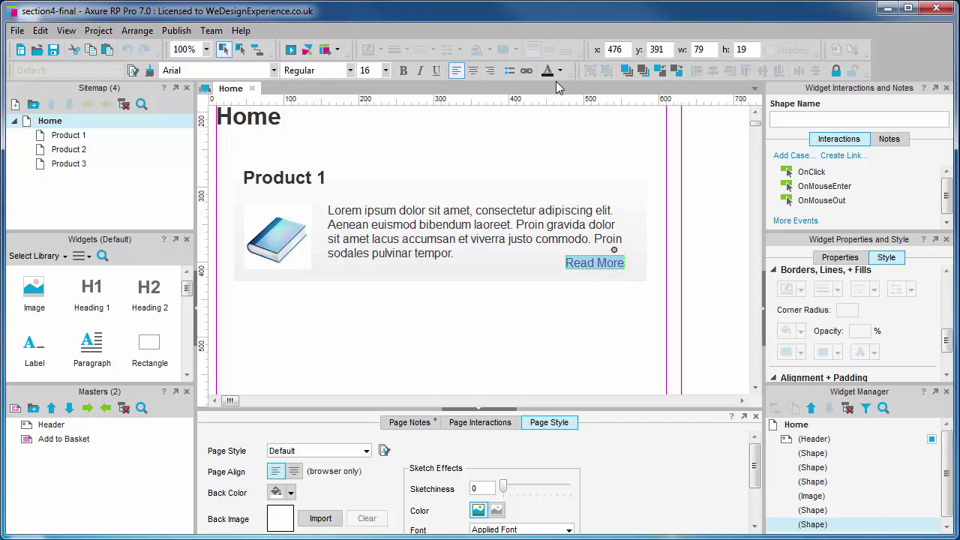
pyautogui.click(527, 71)
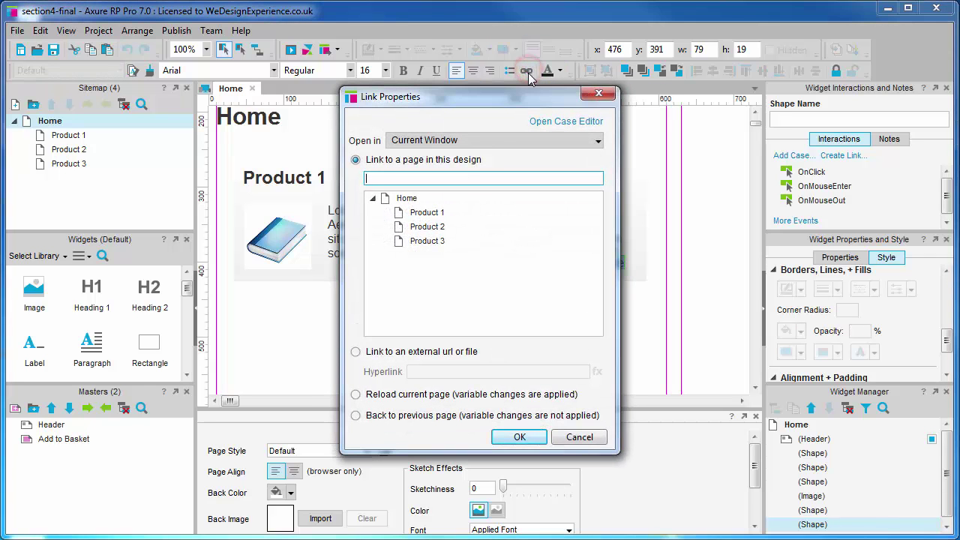
pyautogui.click(428, 213)
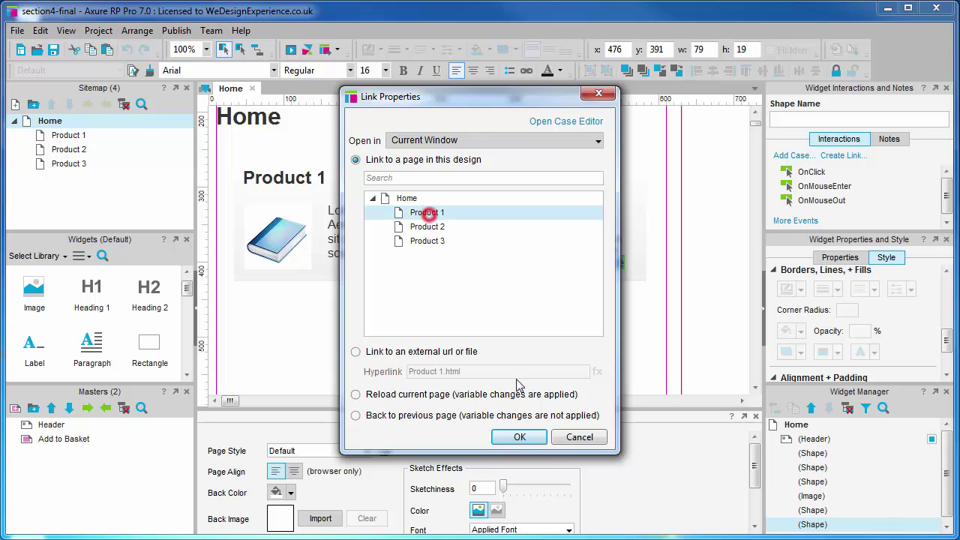
pyautogui.click(520, 437)
pyautogui.click(619, 325)
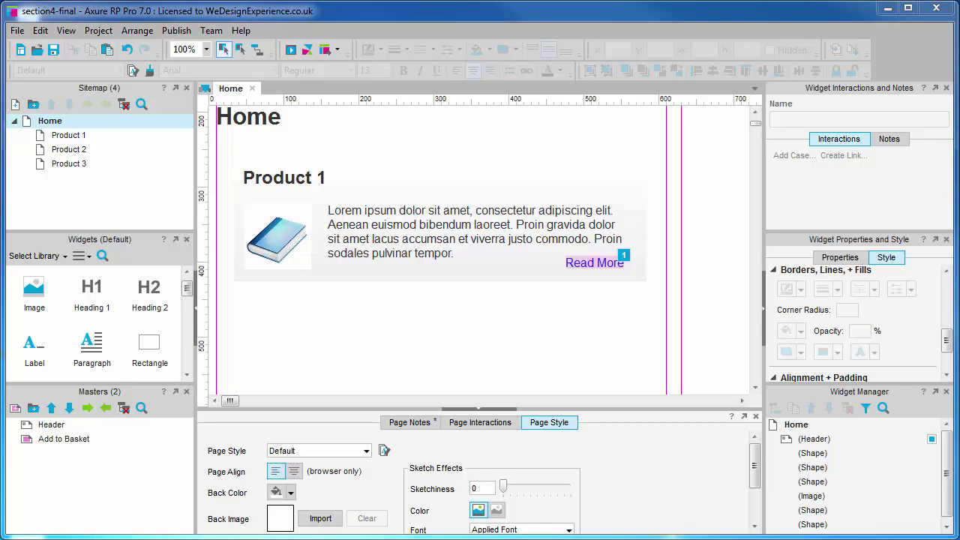
# Marquee-select the gradient rectangle, Product 1 heading, book image, paragraph and Read More link together.
pyautogui.moveTo(650, 294); pyautogui.dragTo(237, 158)
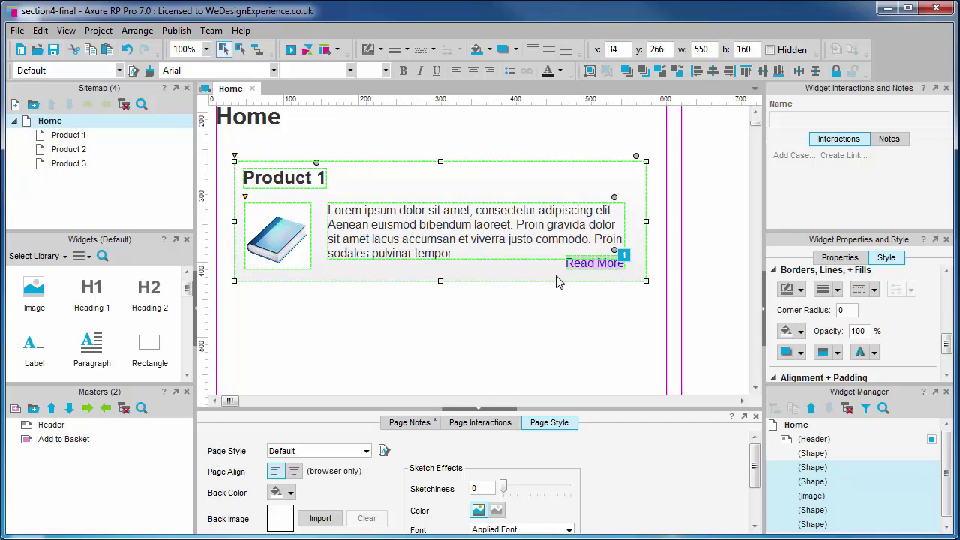
pyautogui.click(590, 71)
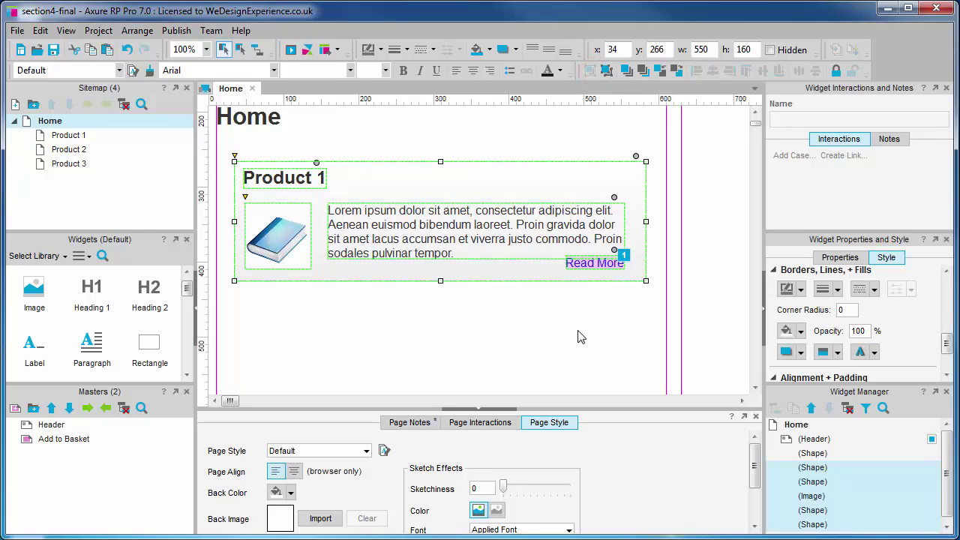
pyautogui.moveTo(527, 231); pyautogui.dragTo(551, 313)
pyautogui.hotkey('ctrl', 'z')
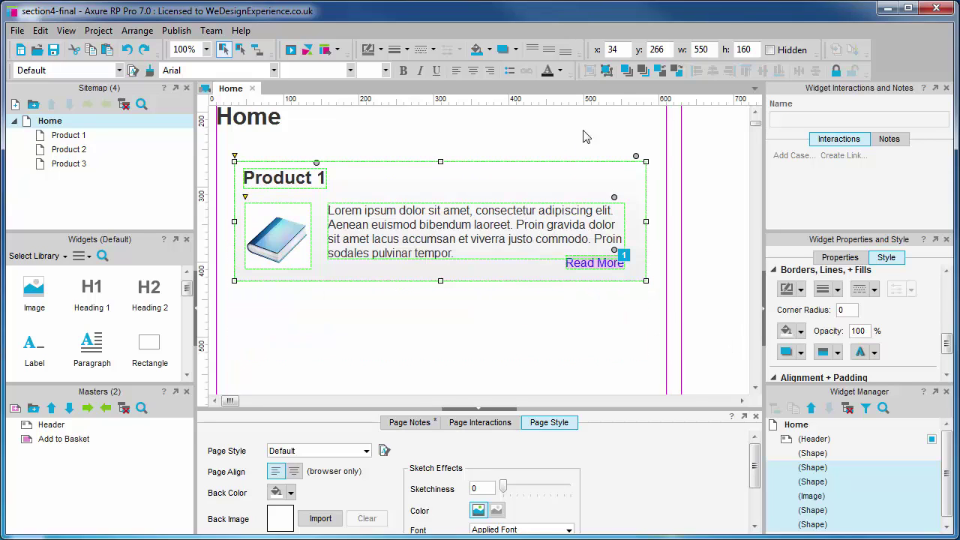
pyautogui.click(605, 71)
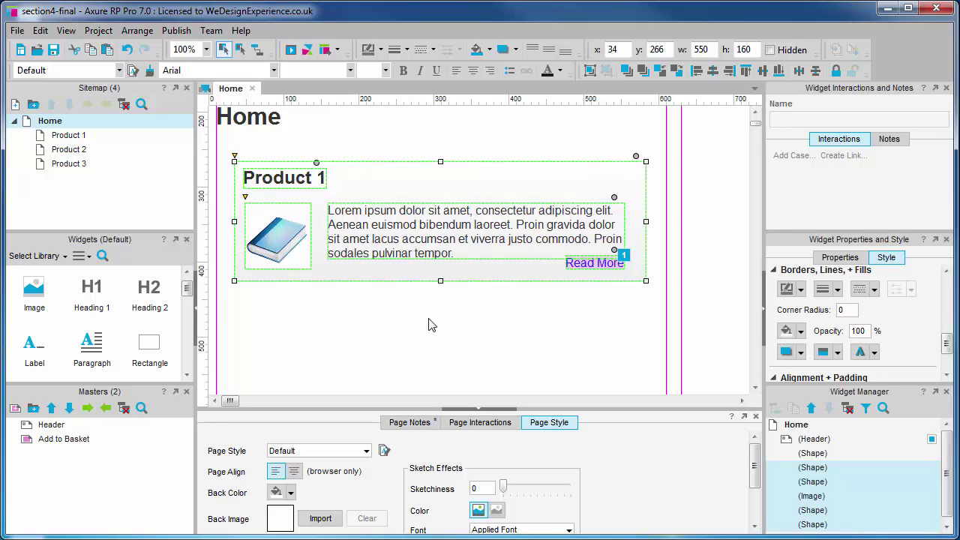
pyautogui.click(185, 290)
pyautogui.moveTo(186, 294); pyautogui.dragTo(186, 309)
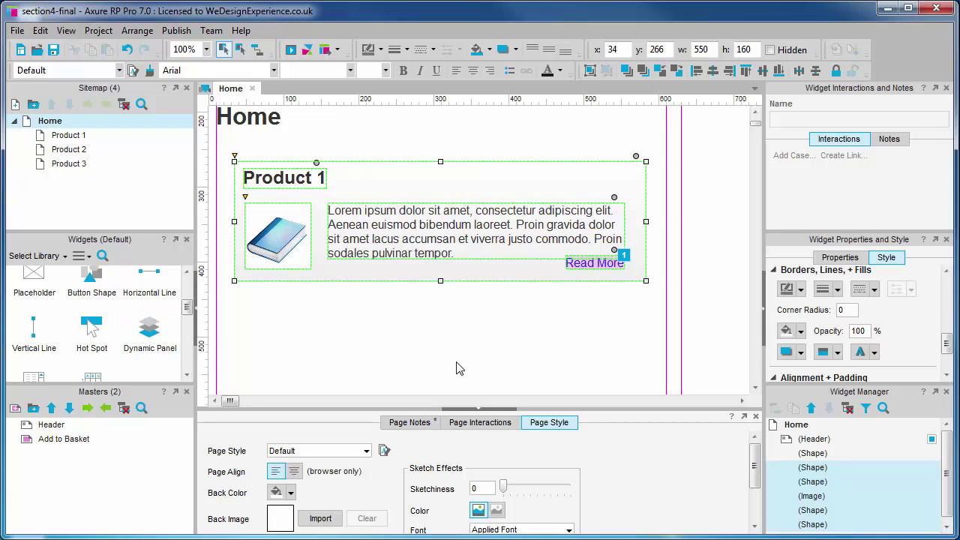
# Convert the selected Product 1 widgets into a dynamic panel with State1, and enlarge the Widget Manager.
pyautogui.rightClick(477, 239)
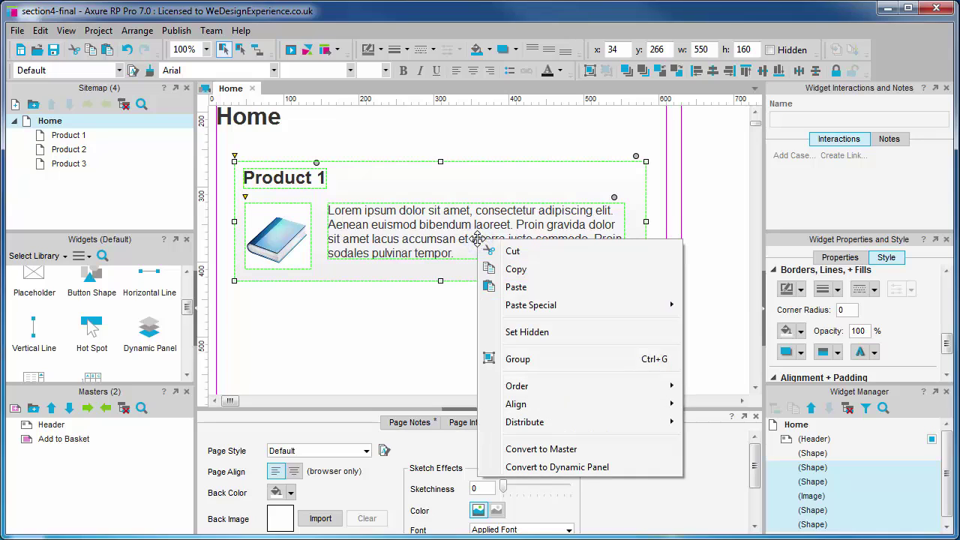
pyautogui.click(561, 468)
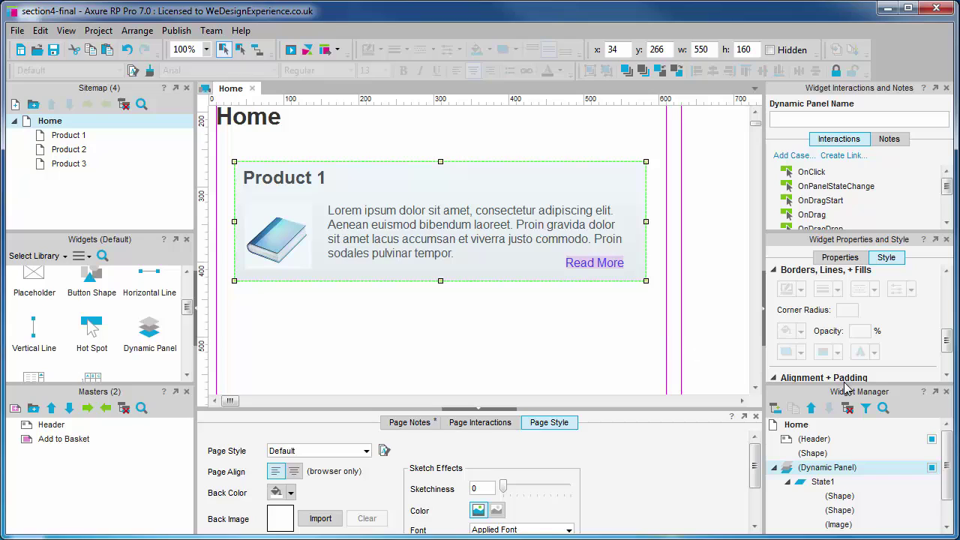
pyautogui.moveTo(843, 383); pyautogui.dragTo(843, 324)
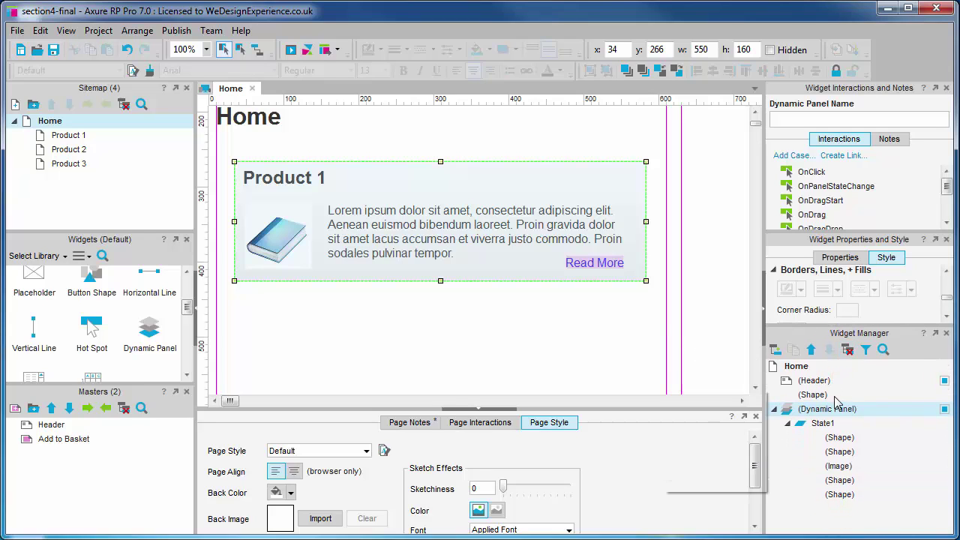